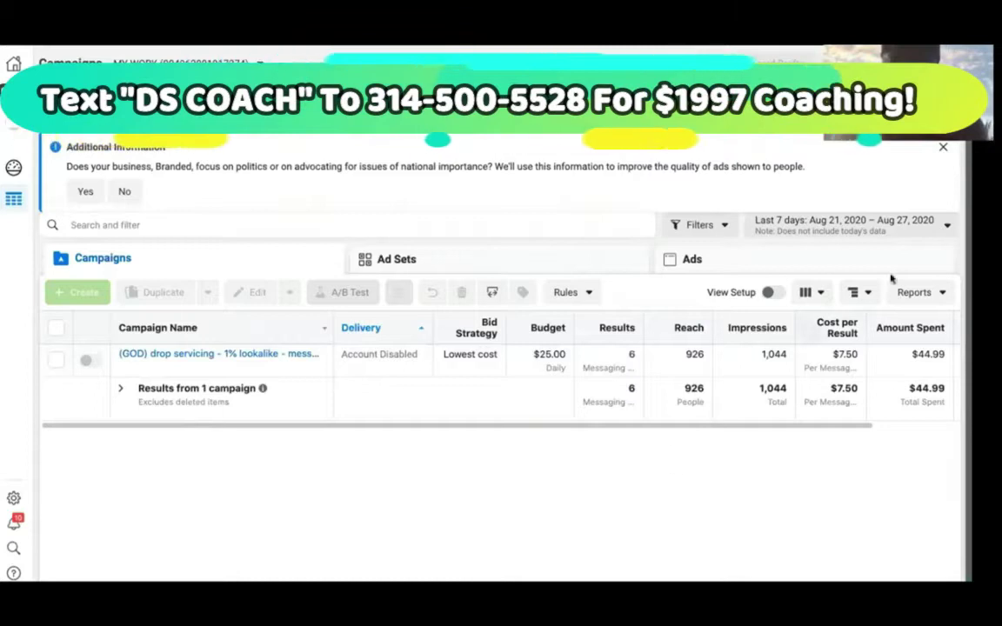
Dismiss the Additional Information notice and start a new campaign with the Messages marketing objective
{"action": "left_click", "coordinate": [944, 149]}
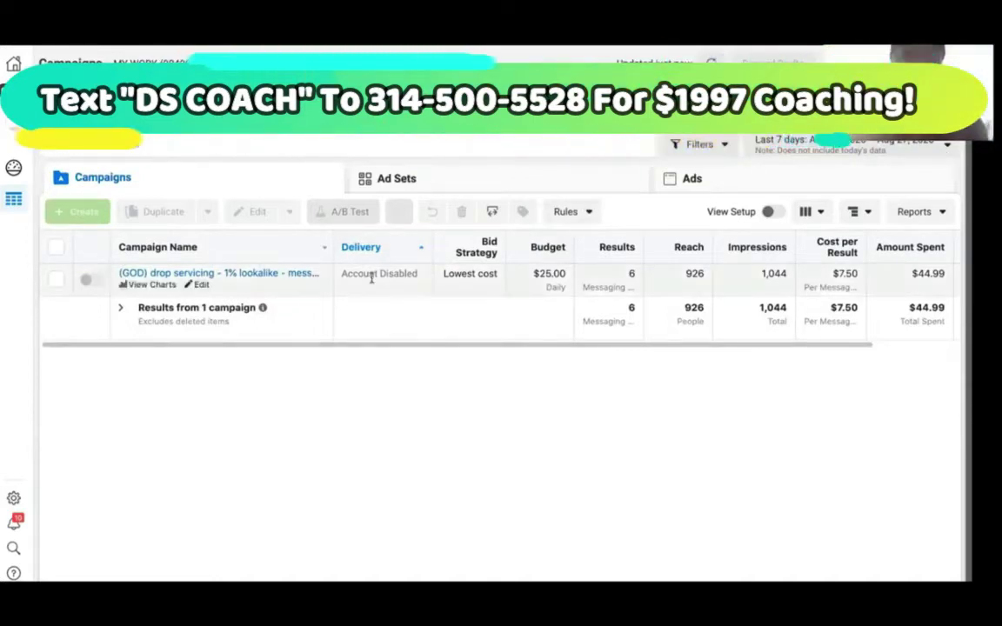
{"action": "mouse_move", "coordinate": [94, 215]}
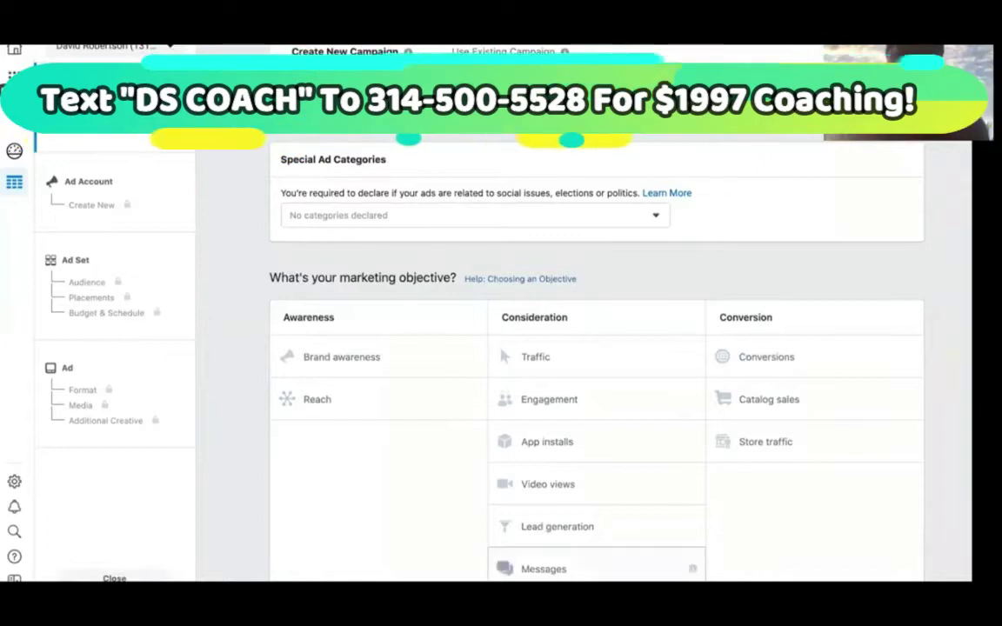
{"action": "left_click", "coordinate": [692, 567]}
{"action": "scroll", "coordinate": [678, 400], "scroll_direction": "down", "scroll_amount": 3}
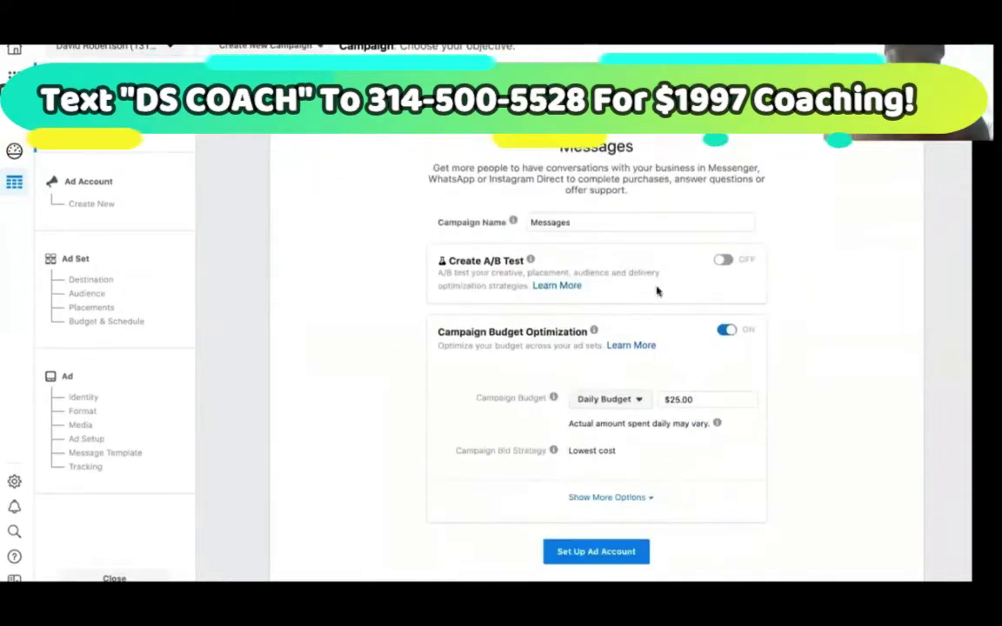
Name the campaign "Messages - drop servicing partners" and continue through the ad account setup to the ad set settings
{"action": "left_click", "coordinate": [622, 228]}
{"action": "type", "text": "- drop servicing partners"}
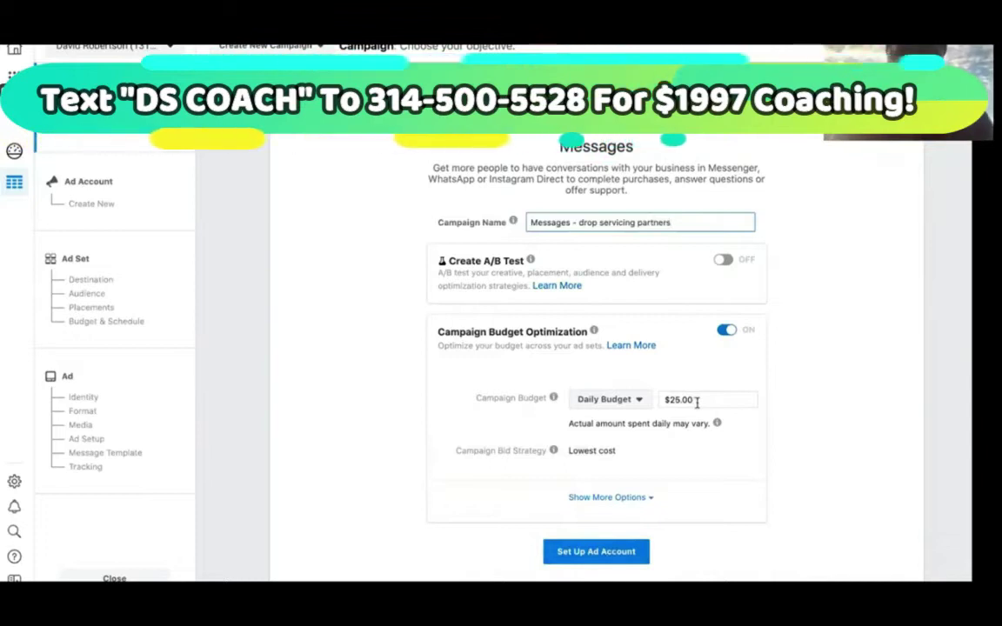
{"action": "left_click", "coordinate": [596, 551]}
{"action": "left_click", "coordinate": [887, 391]}
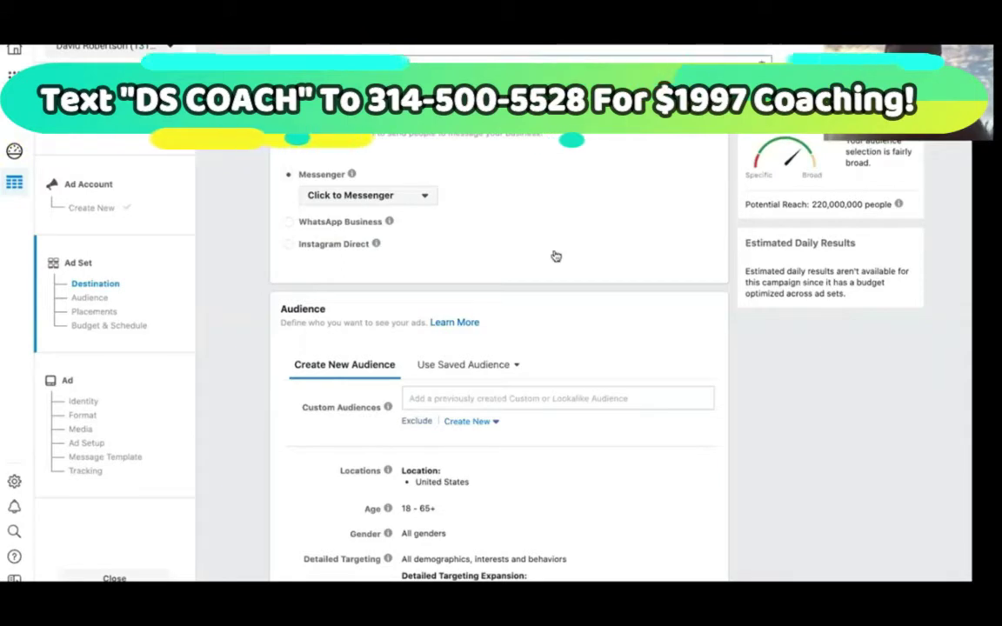
Add United Kingdom to the audience's included locations alongside United States
{"action": "scroll", "coordinate": [556, 256], "scroll_direction": "down", "scroll_amount": 3}
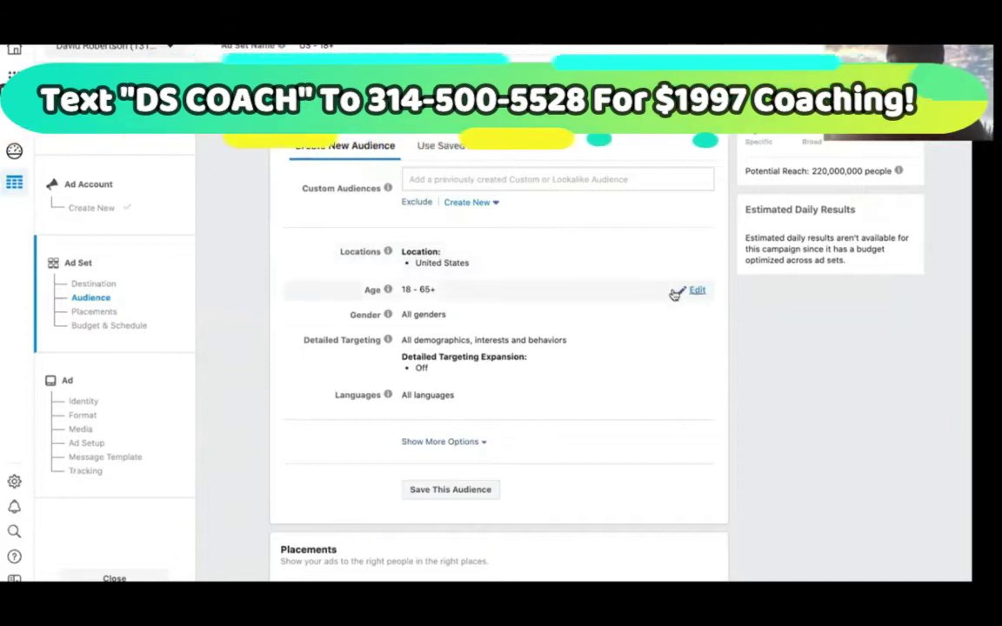
{"action": "left_click", "coordinate": [696, 253]}
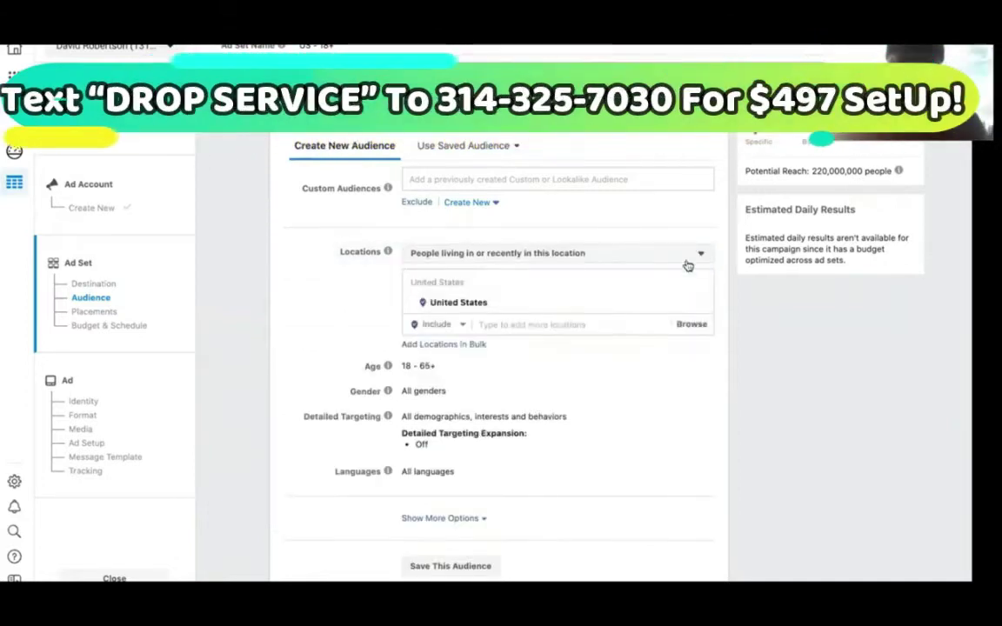
{"action": "left_click", "coordinate": [570, 324]}
{"action": "type", "text": "united"}
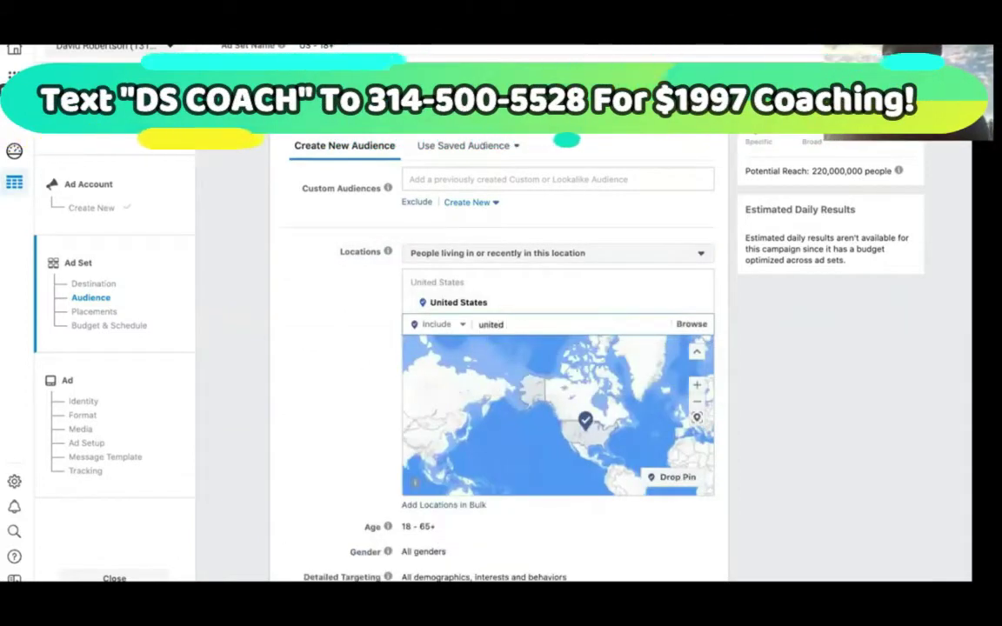
{"action": "key", "text": "BackSpace"}
{"action": "key", "text": "BackSpace"}
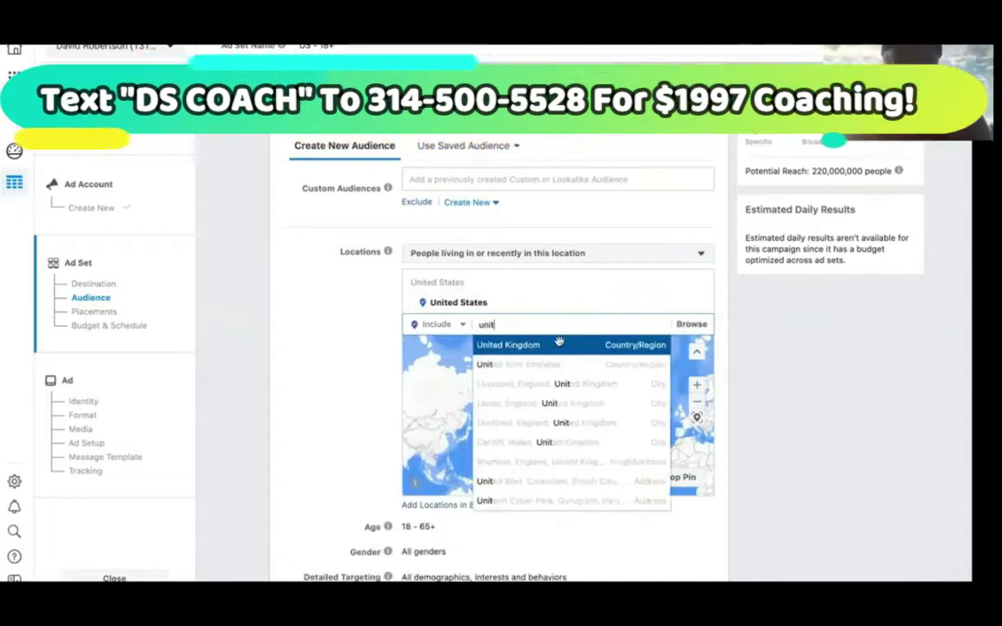
{"action": "left_click", "coordinate": [559, 342]}
Set the audience's age range to 28–55
{"action": "scroll", "coordinate": [774, 377], "scroll_direction": "down", "scroll_amount": 3}
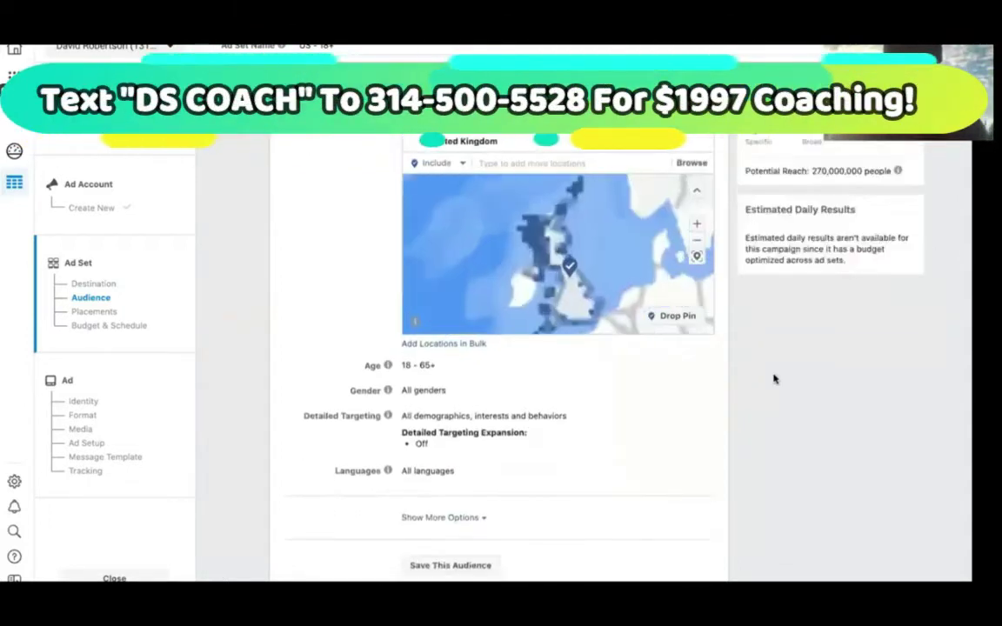
{"action": "left_click", "coordinate": [694, 366]}
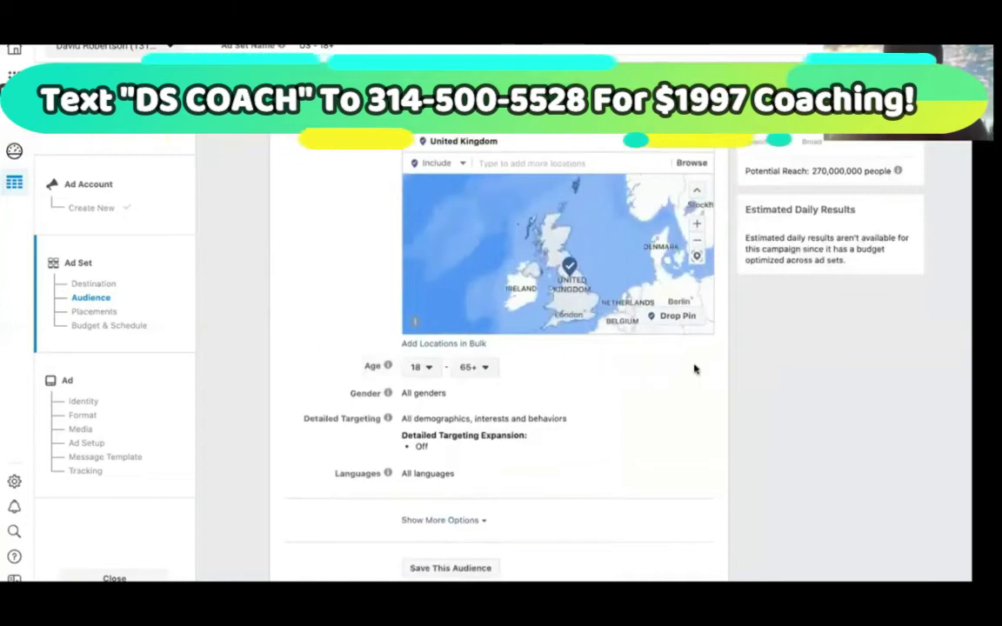
{"action": "left_click", "coordinate": [430, 368]}
{"action": "left_click", "coordinate": [436, 463]}
{"action": "left_click", "coordinate": [476, 368]}
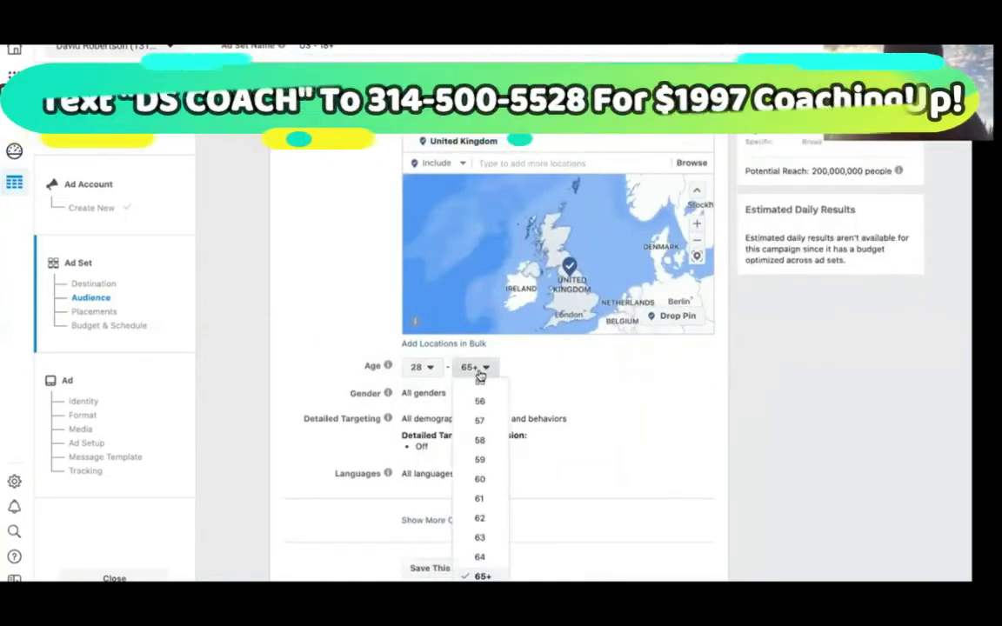
{"action": "scroll", "coordinate": [478, 461], "scroll_direction": "up", "scroll_amount": 2}
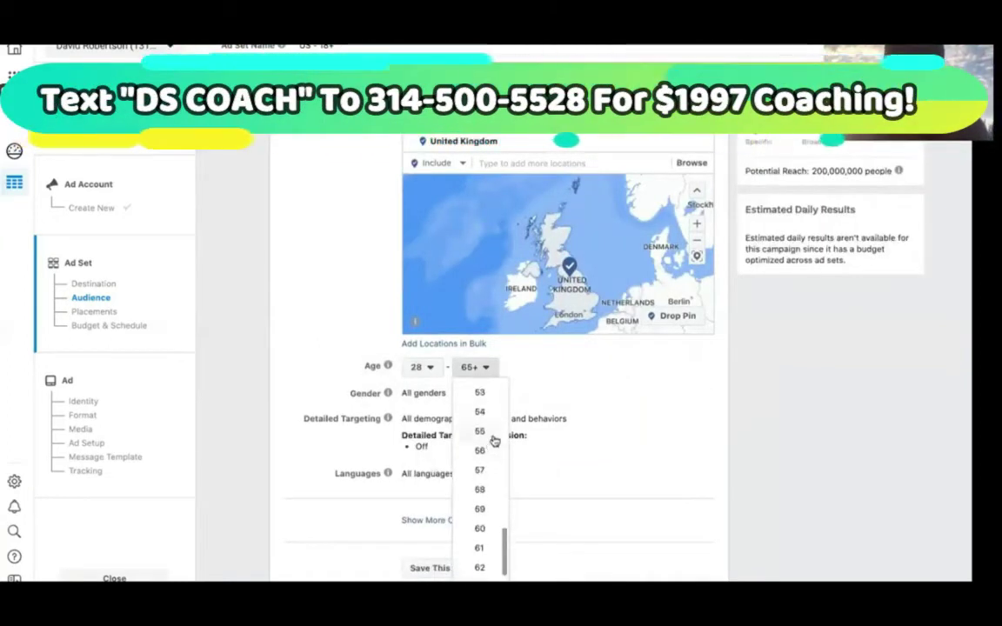
{"action": "left_click", "coordinate": [491, 435]}
Add the job title Realtor to the audience's detailed targeting from the Work demographics
{"action": "scroll", "coordinate": [761, 428], "scroll_direction": "down", "scroll_amount": 4}
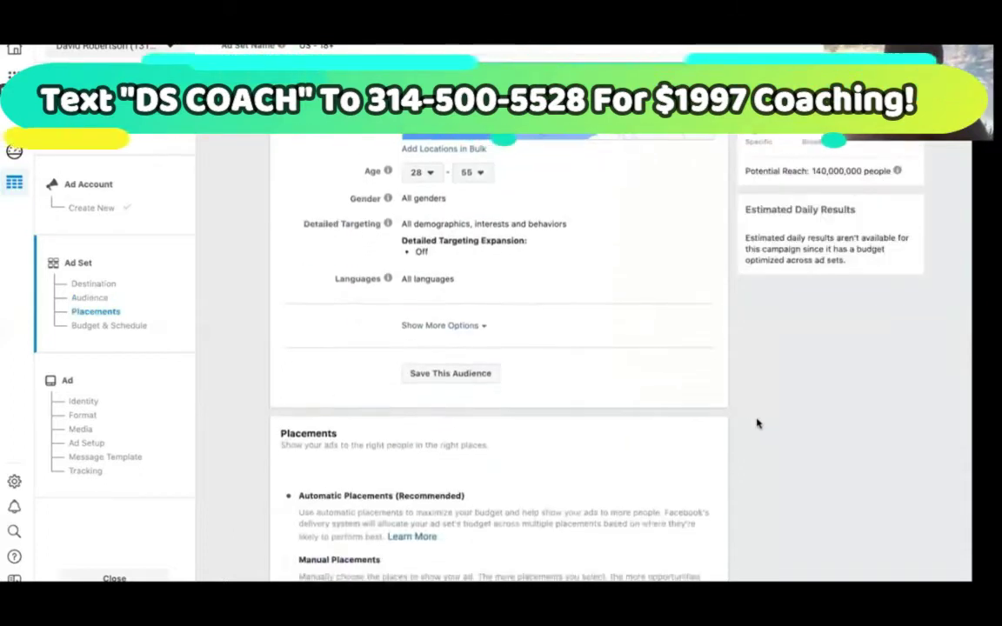
{"action": "left_click", "coordinate": [700, 225]}
{"action": "left_click", "coordinate": [540, 244]}
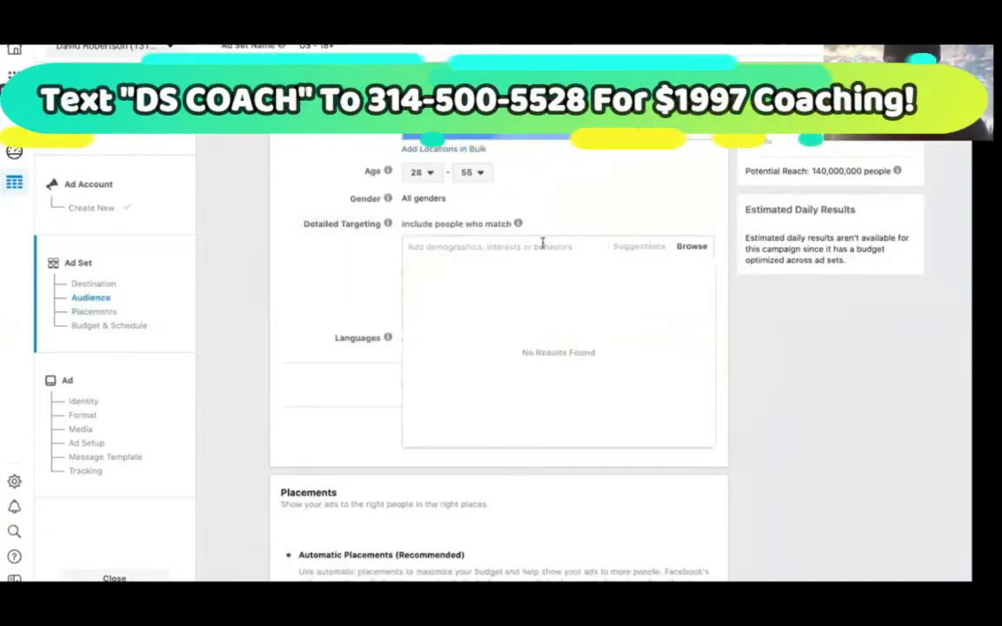
{"action": "left_click", "coordinate": [689, 246]}
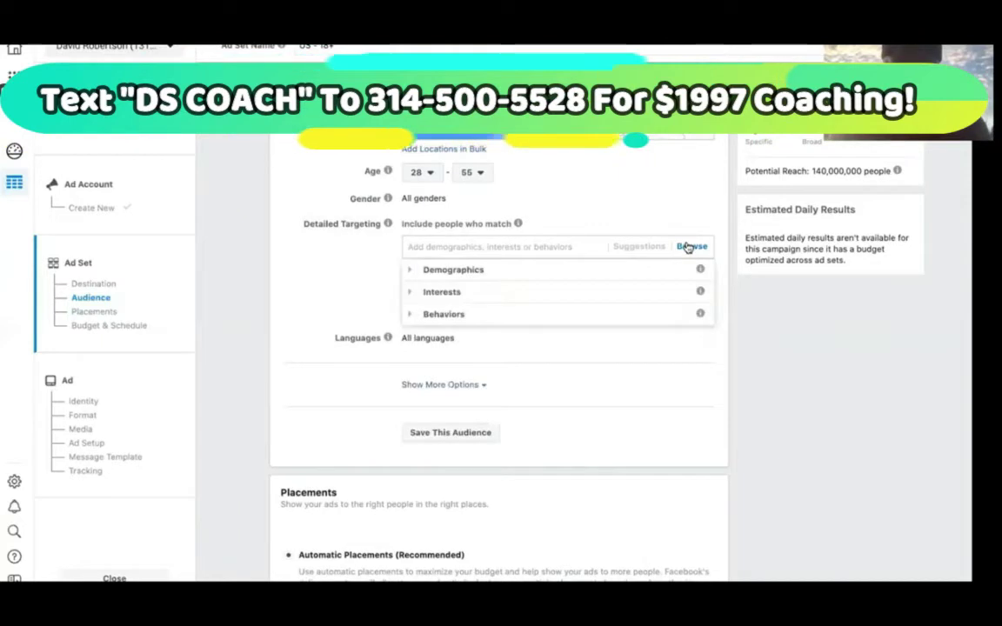
{"action": "left_click", "coordinate": [528, 272]}
{"action": "left_click", "coordinate": [489, 403]}
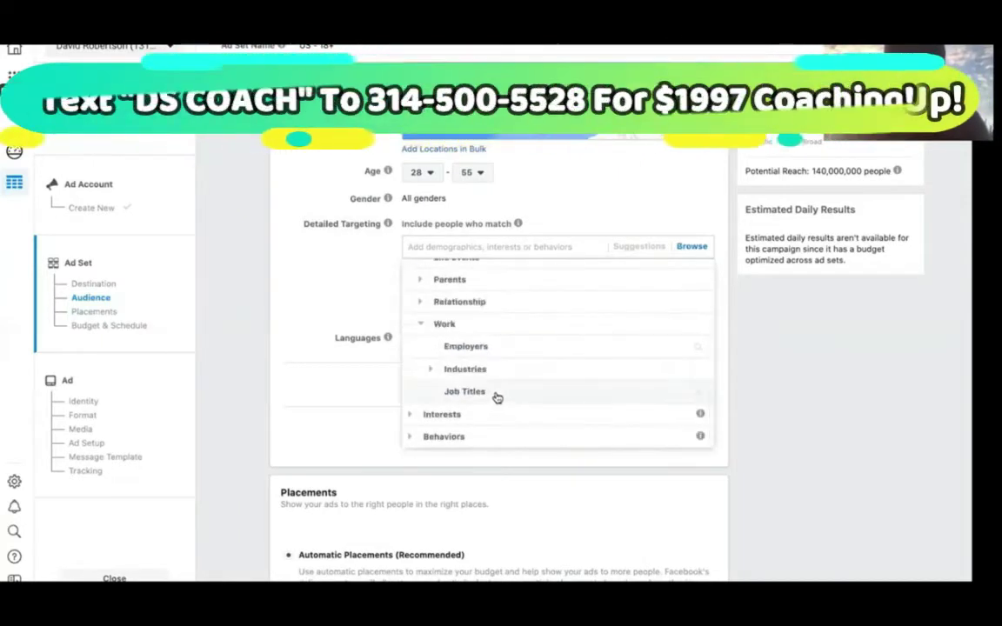
{"action": "left_click", "coordinate": [496, 394]}
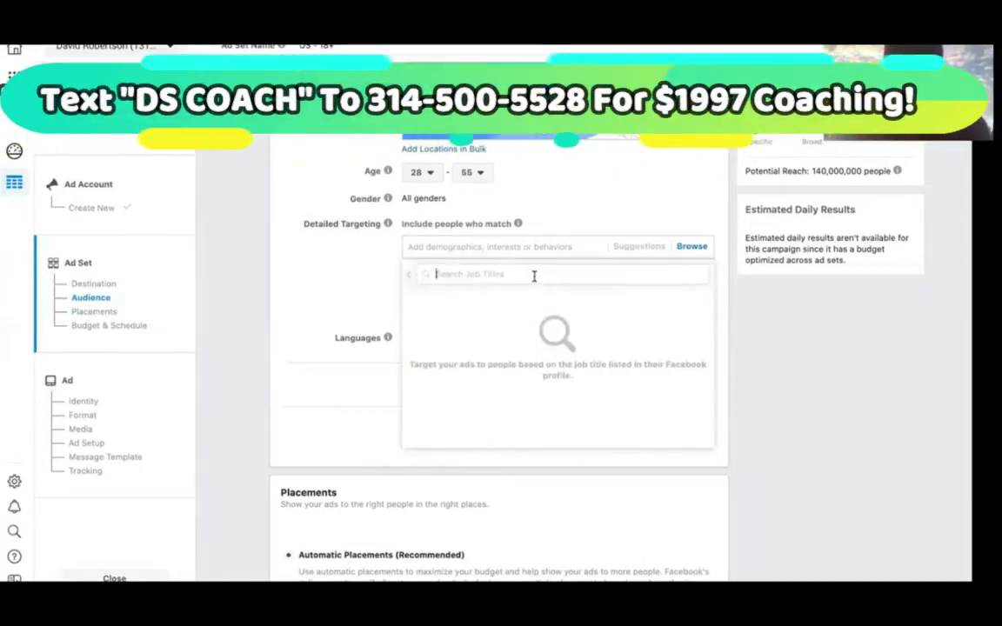
{"action": "type", "text": "realtor"}
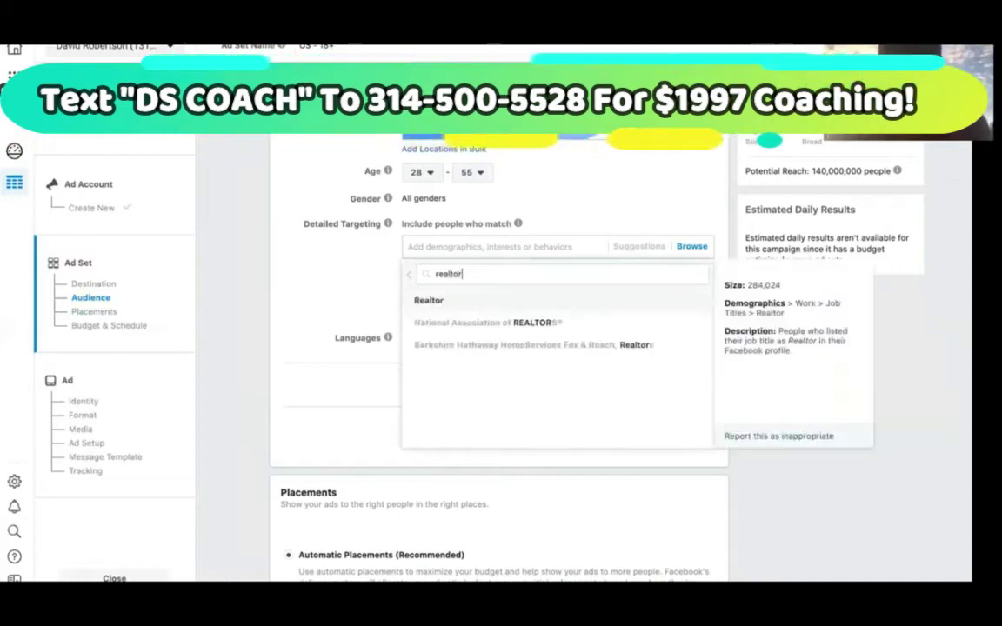
{"action": "left_click", "coordinate": [519, 296]}
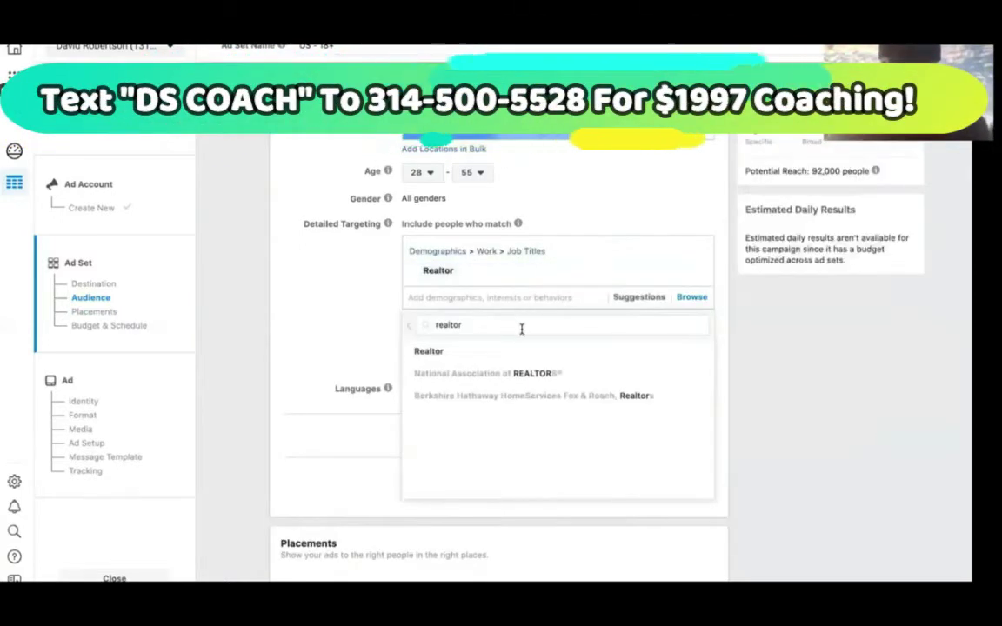
Search the job titles for "real es" and add Real estate broker and Licensed Real Estate Broker to the detailed targeting
{"action": "double_click", "coordinate": [531, 324]}
{"action": "type", "text": "realest"}
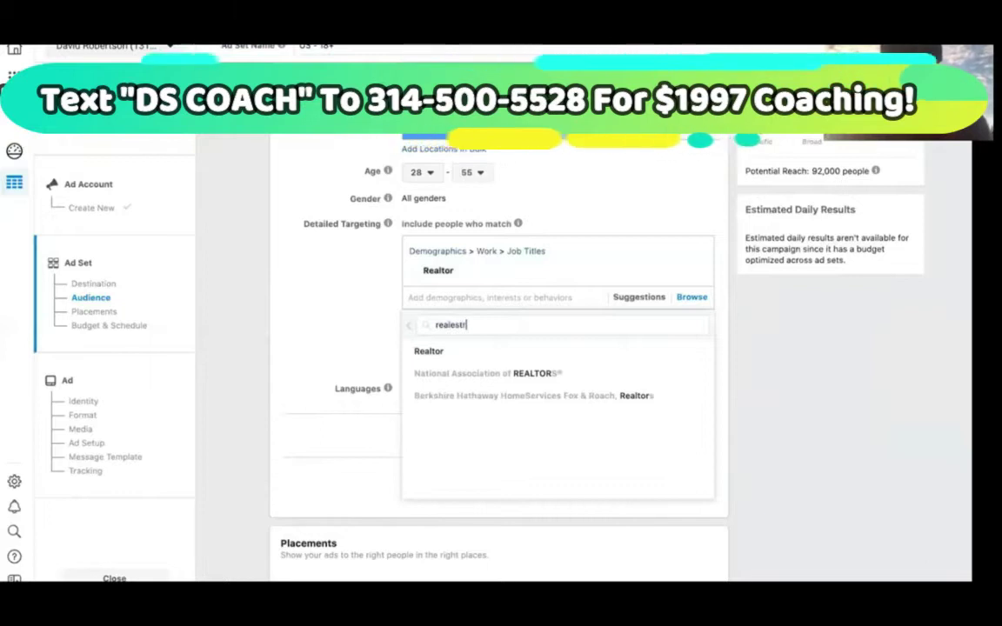
{"action": "key", "text": "BackSpace"}
{"action": "key", "text": "BackSpace"}
{"action": "key", "text": "BackSpace"}
{"action": "type", "text": "es"}
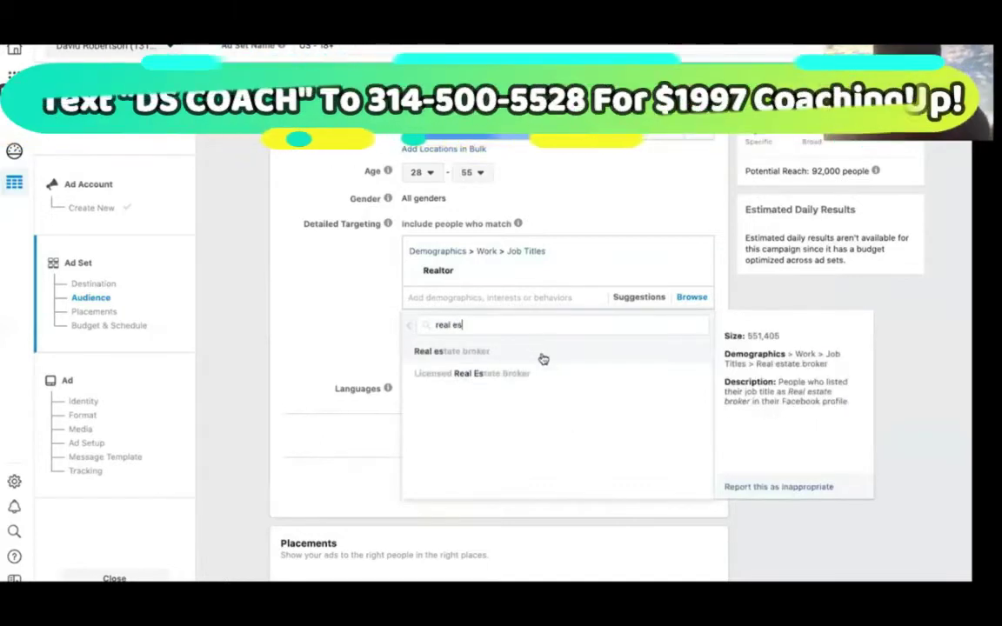
{"action": "left_click", "coordinate": [540, 353]}
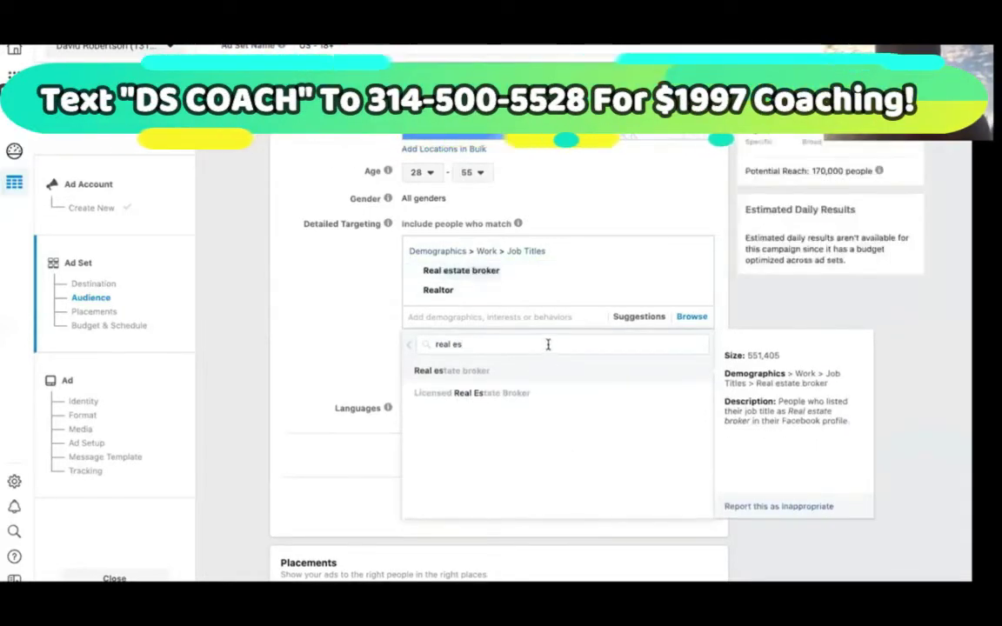
{"action": "left_click", "coordinate": [528, 392]}
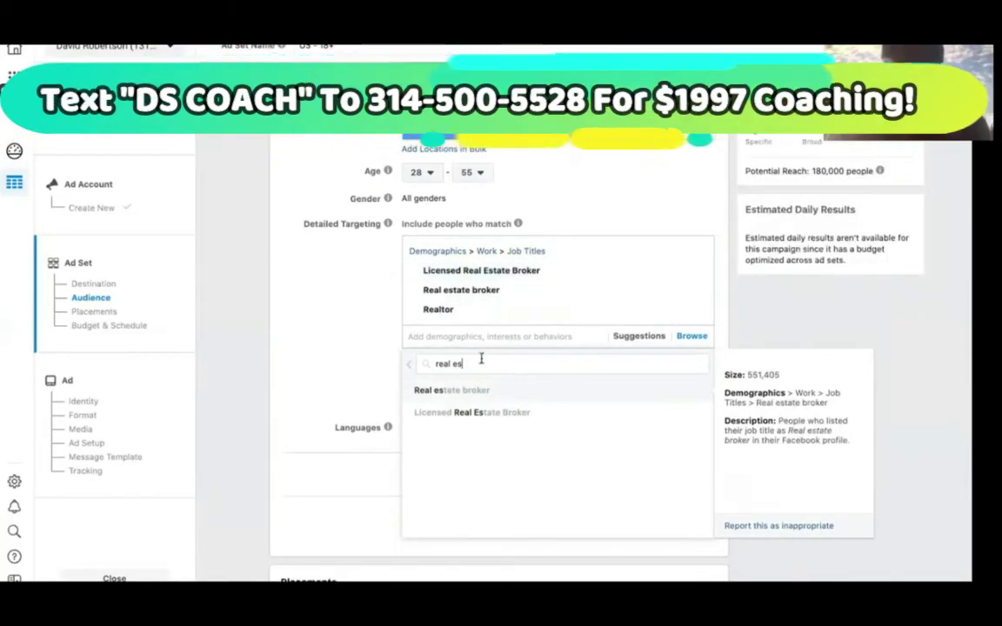
Search the job titles for "real estate agent" and add Real Estate Agent/Broker and Real Estate Agent/Salesperson to the targeting
{"action": "type", "text": "eal estate ag"}
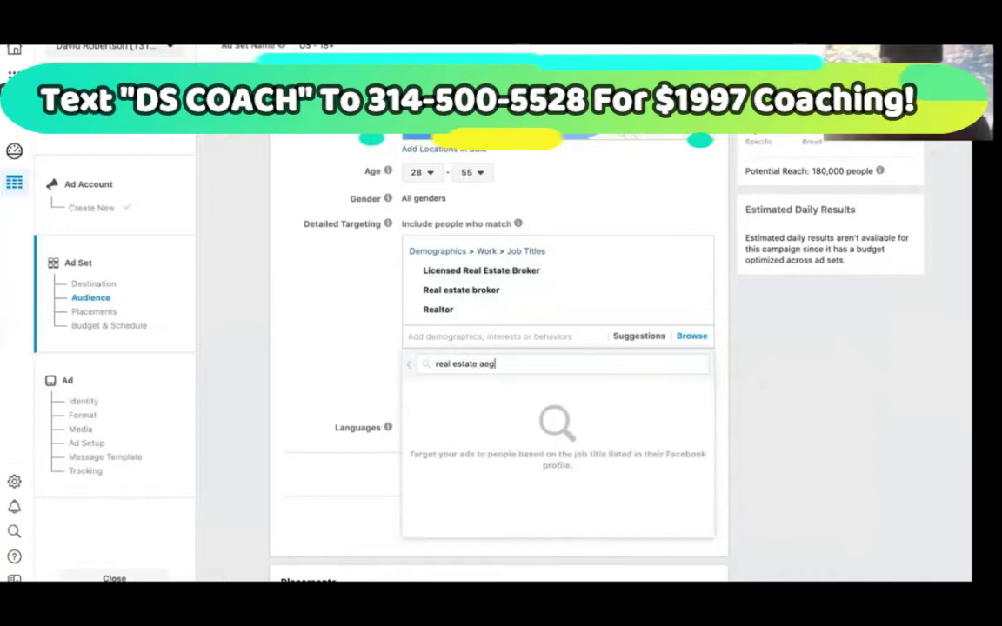
{"action": "type", "text": "ent"}
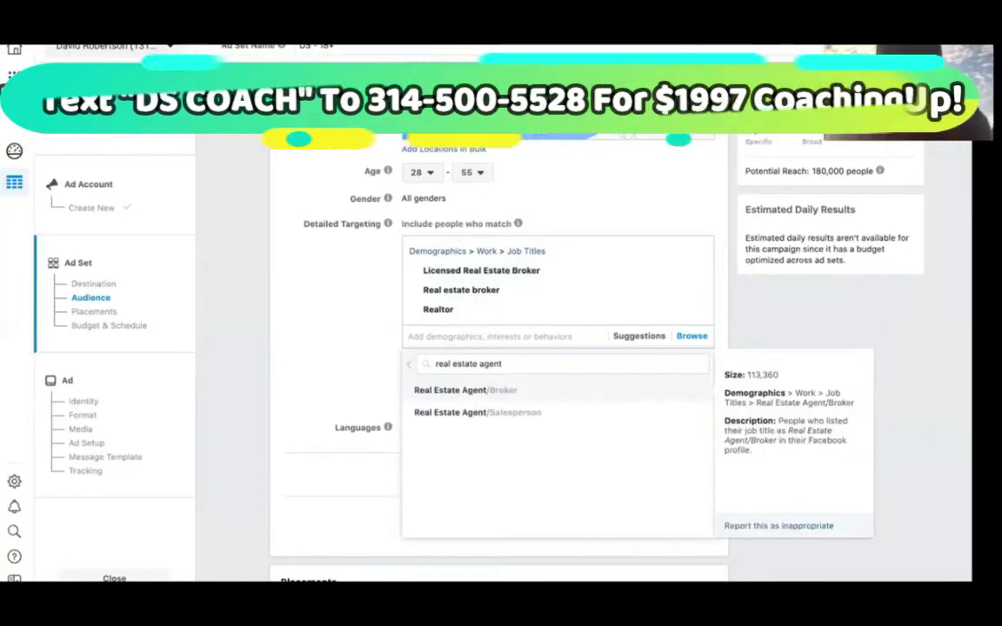
{"action": "left_click", "coordinate": [519, 393]}
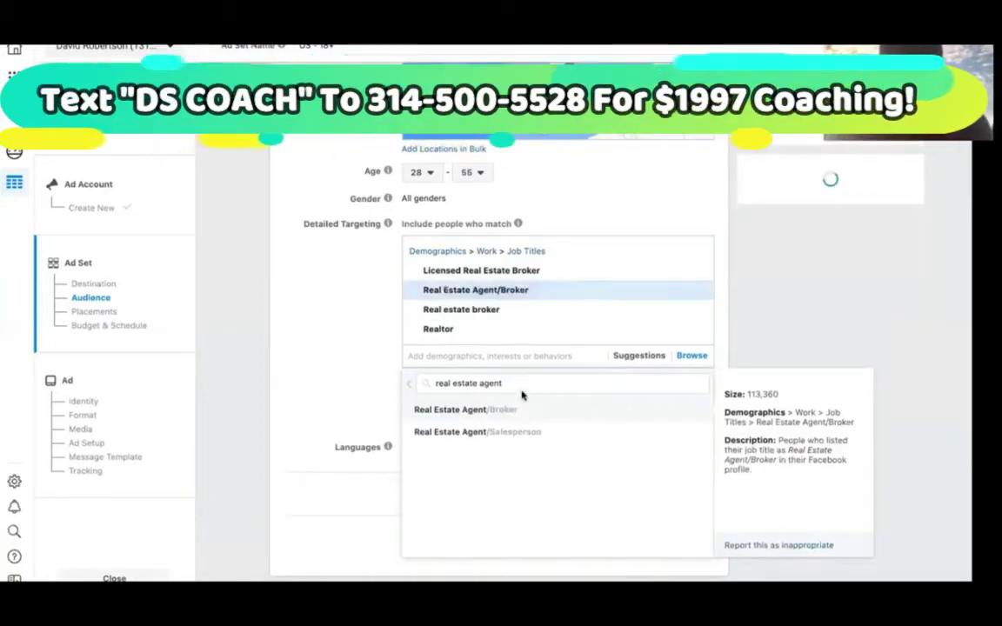
{"action": "left_click", "coordinate": [533, 434]}
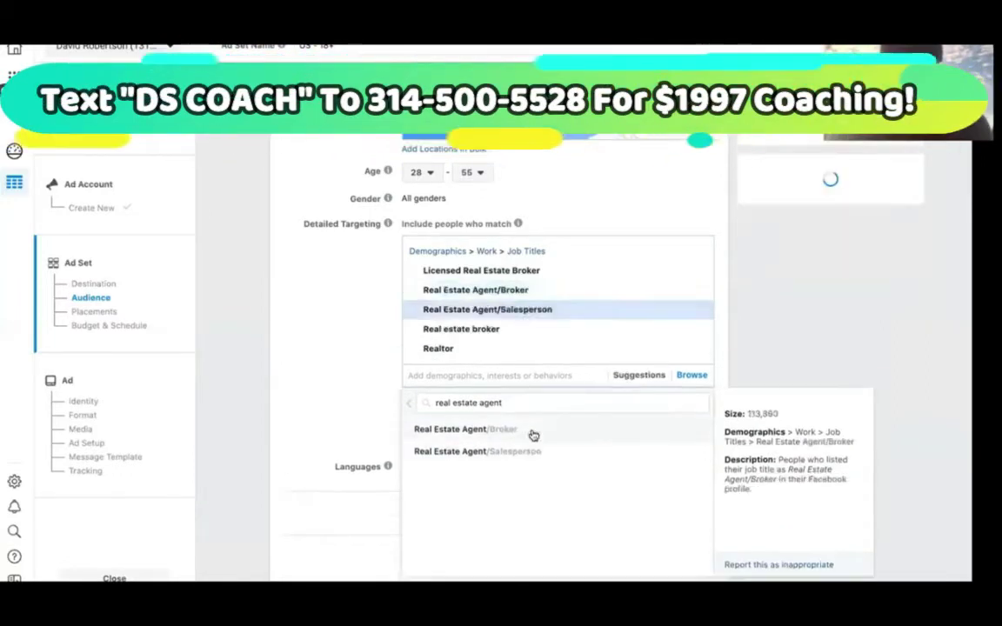
{"action": "left_click", "coordinate": [821, 366]}
Switch the ad set to Manual Placements, dismiss the multiple-placements tip, and exclude the Instagram platform
{"action": "scroll", "coordinate": [821, 366], "scroll_direction": "down", "scroll_amount": 5}
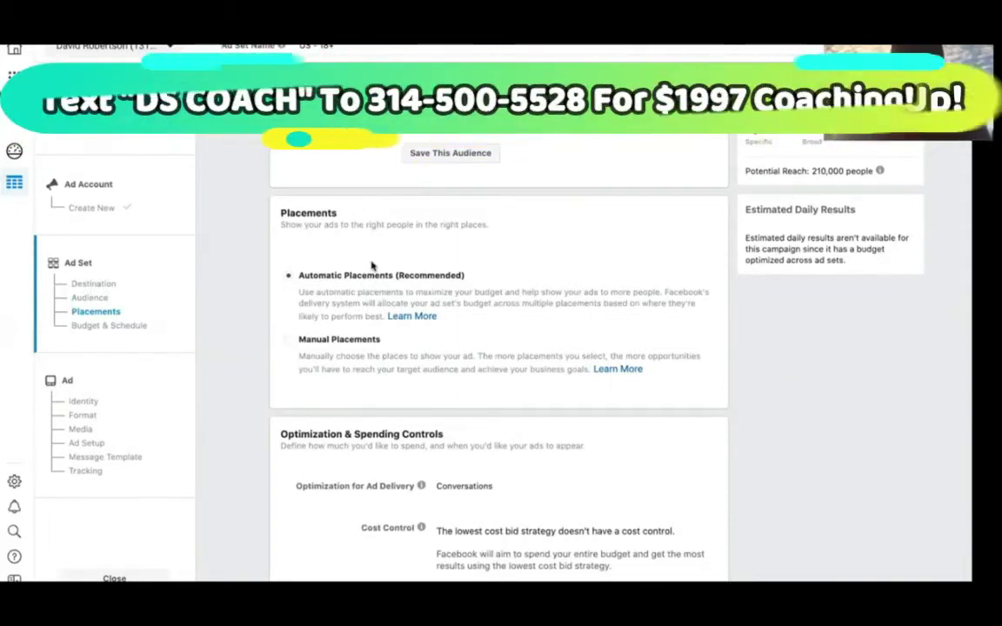
{"action": "left_click", "coordinate": [305, 339]}
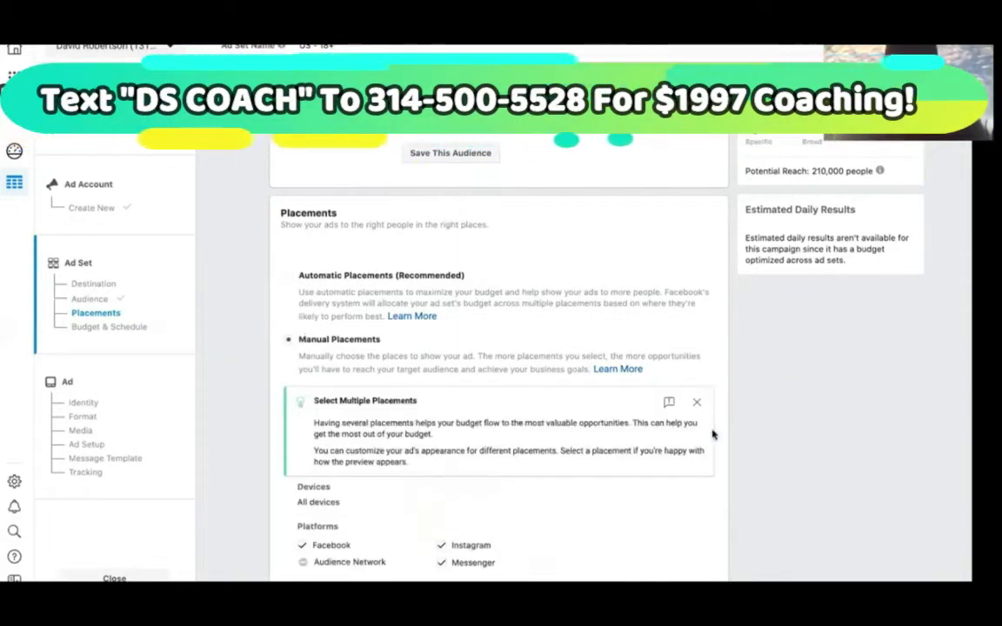
{"action": "left_click", "coordinate": [697, 402]}
{"action": "scroll", "coordinate": [695, 403], "scroll_direction": "down", "scroll_amount": 4}
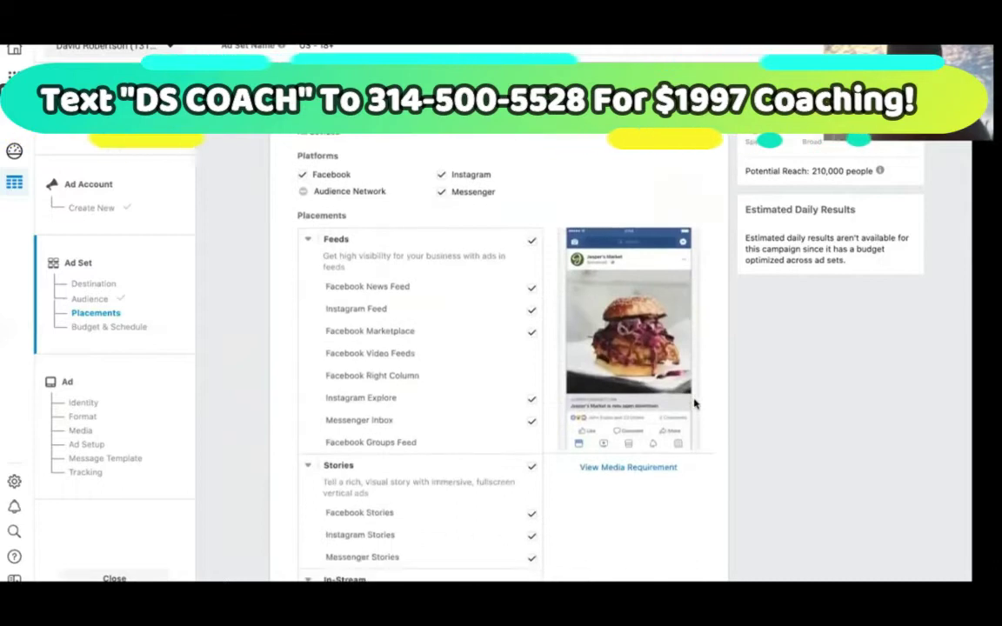
{"action": "left_click", "coordinate": [441, 176]}
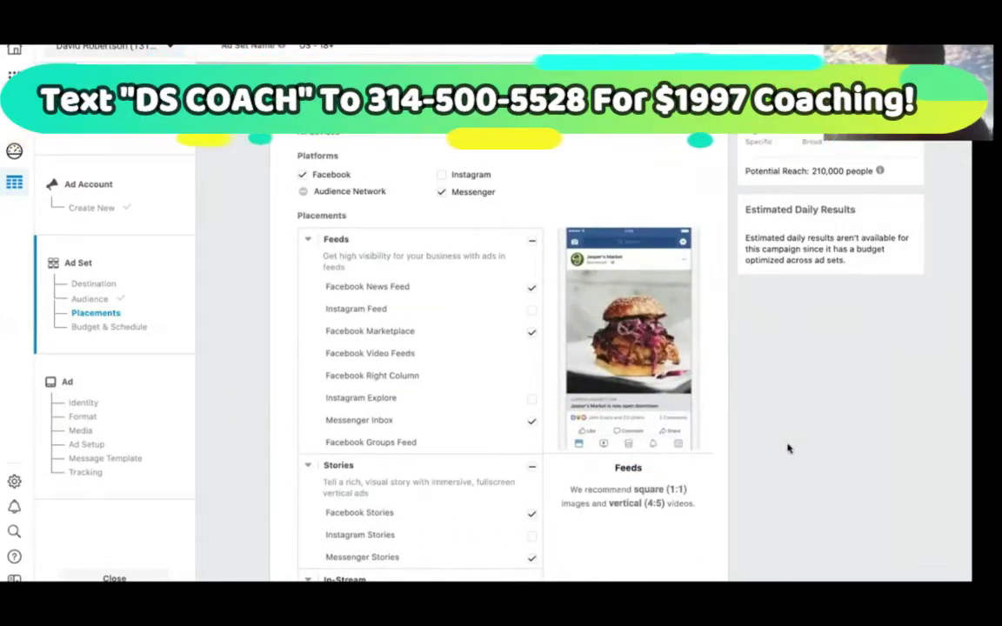
Exclude Facebook Marketplace from the feed placements and check the Stories placements
{"action": "scroll", "coordinate": [787, 443], "scroll_direction": "down", "scroll_amount": 3}
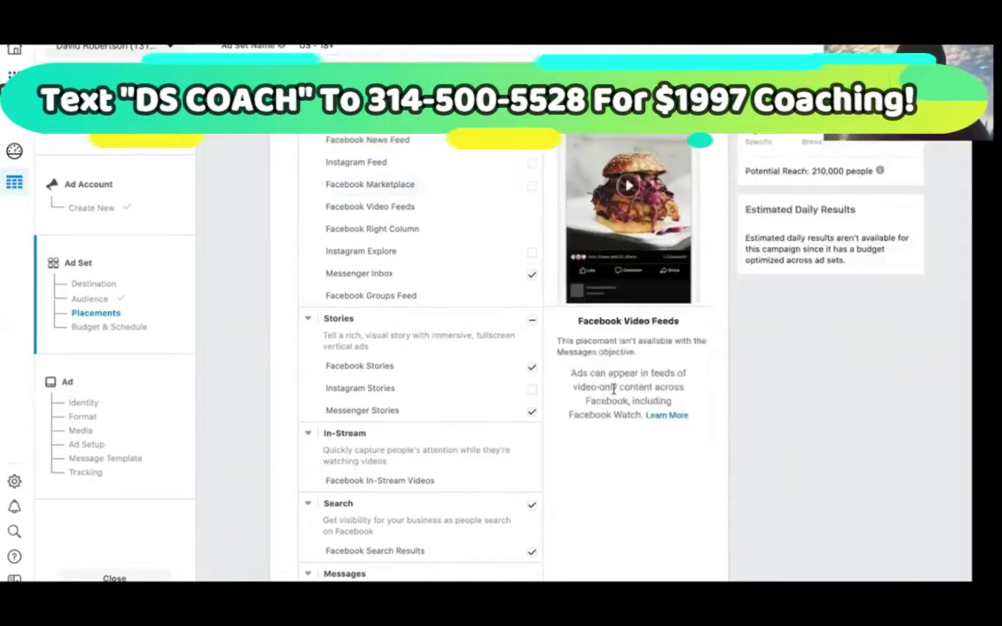
{"action": "scroll", "coordinate": [548, 260], "scroll_direction": "down", "scroll_amount": 3}
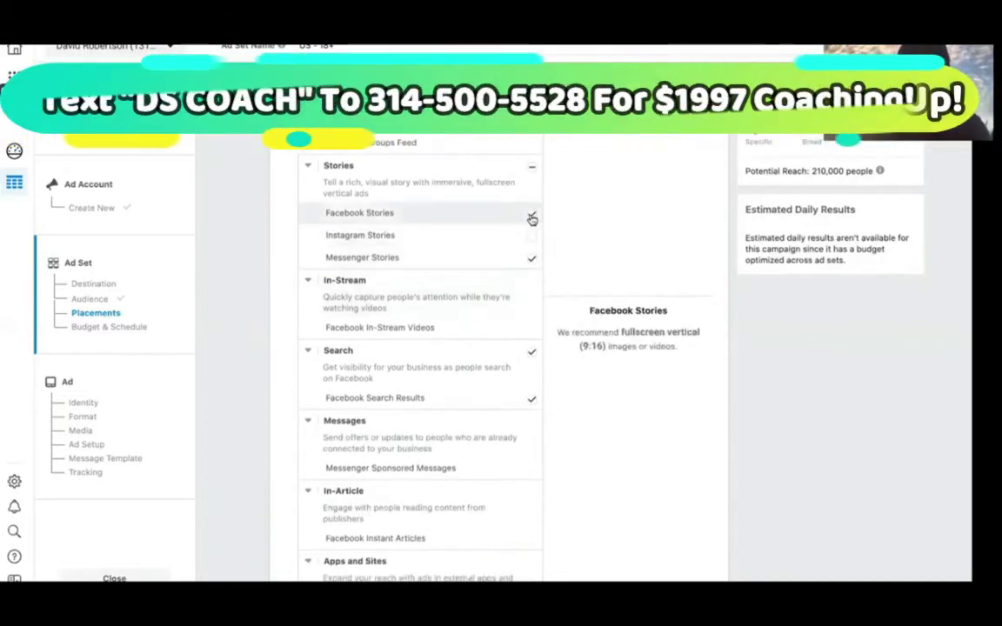
{"action": "left_click", "coordinate": [528, 265]}
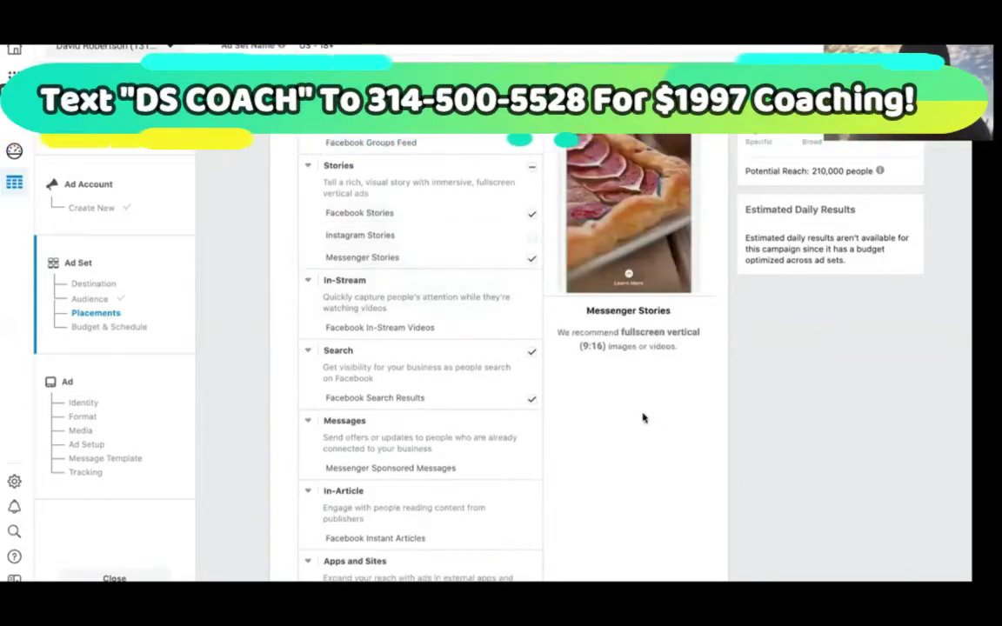
Exclude the Search placements from the ad set, keep the continuous schedule, and continue to the ad creation stage
{"action": "scroll", "coordinate": [642, 416], "scroll_direction": "down", "scroll_amount": 2}
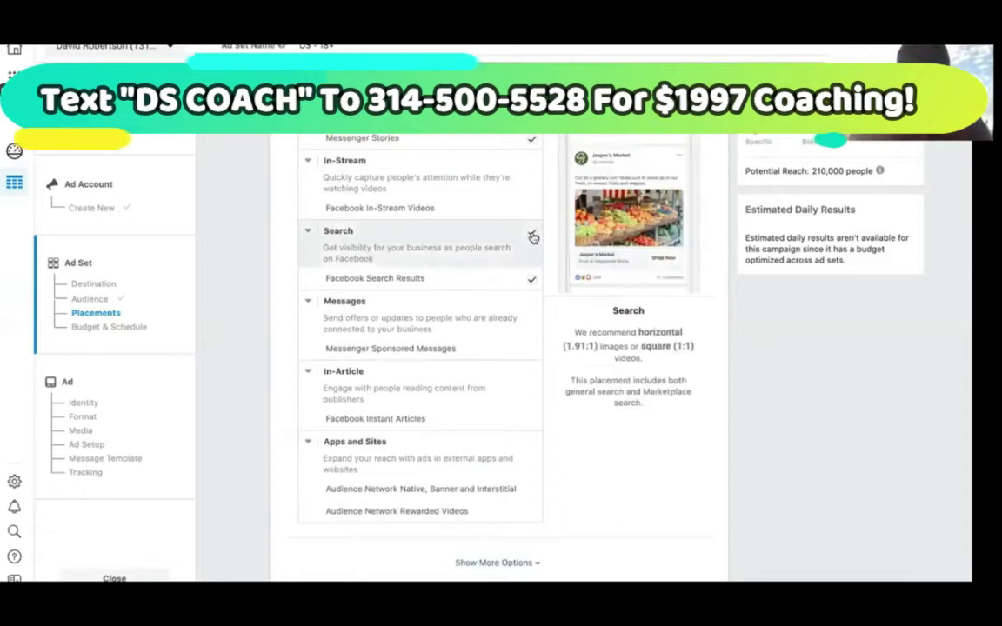
{"action": "left_click", "coordinate": [531, 232]}
{"action": "scroll", "coordinate": [704, 486], "scroll_direction": "down", "scroll_amount": 5}
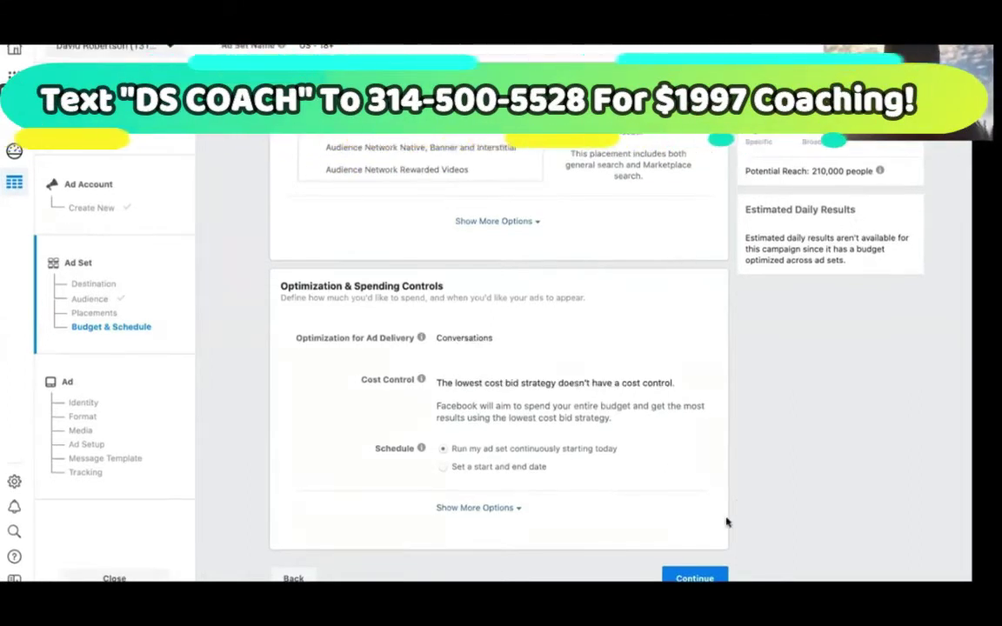
{"action": "left_click", "coordinate": [695, 577]}
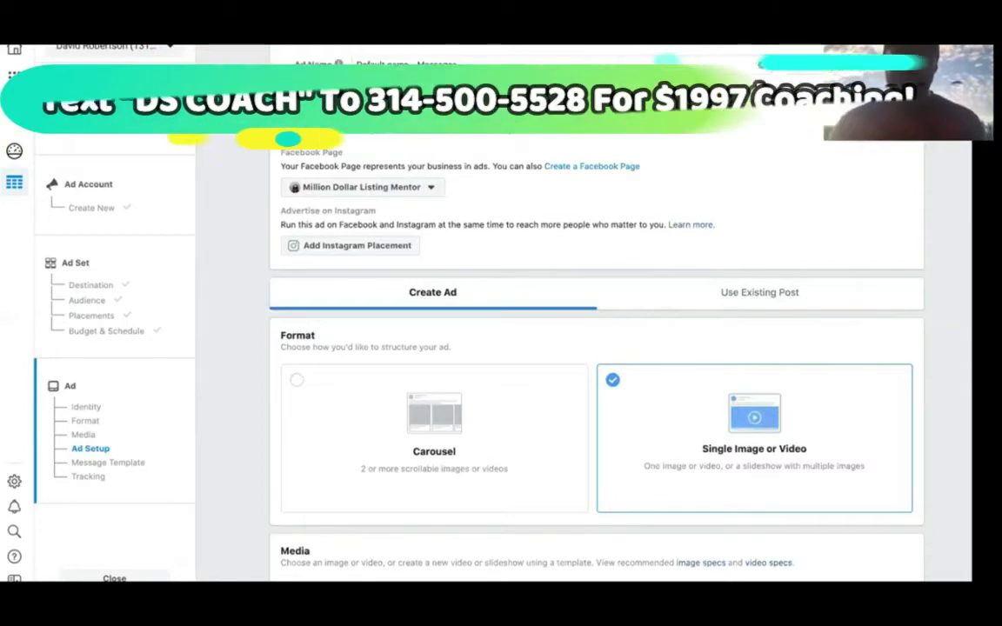
{"action": "scroll", "coordinate": [912, 237], "scroll_direction": "down", "scroll_amount": 1}
{"action": "scroll", "coordinate": [911, 236], "scroll_direction": "down", "scroll_amount": 4}
{"action": "scroll", "coordinate": [910, 236], "scroll_direction": "up", "scroll_amount": 3}
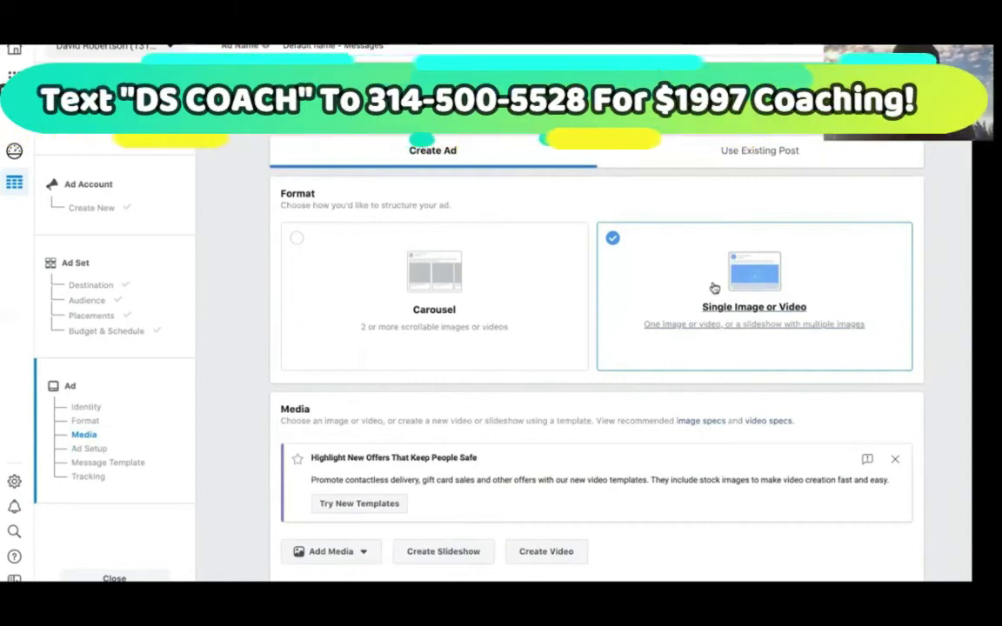
{"action": "scroll", "coordinate": [713, 288], "scroll_direction": "down", "scroll_amount": 1}
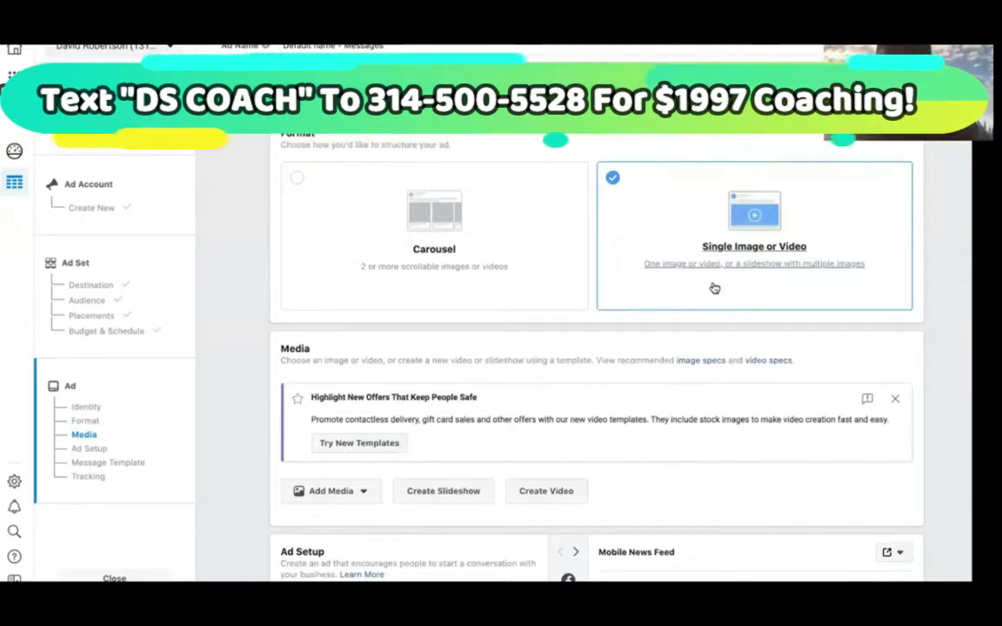
Open Canva in a new browser tab and browse the existing designs for one to use in the ad
{"action": "key", "text": "ctrl+t"}
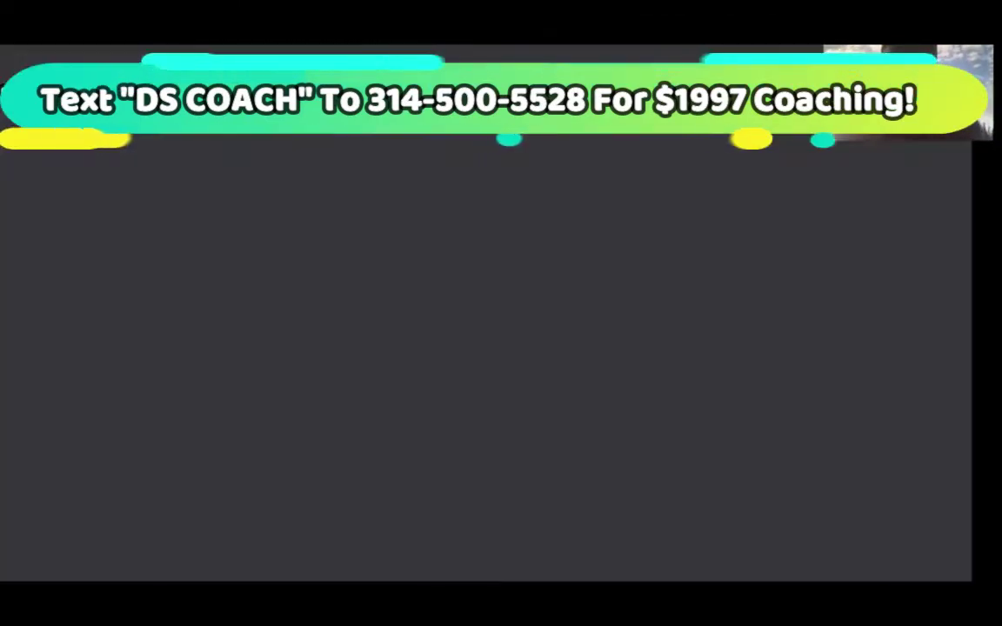
{"action": "type", "text": "cab"}
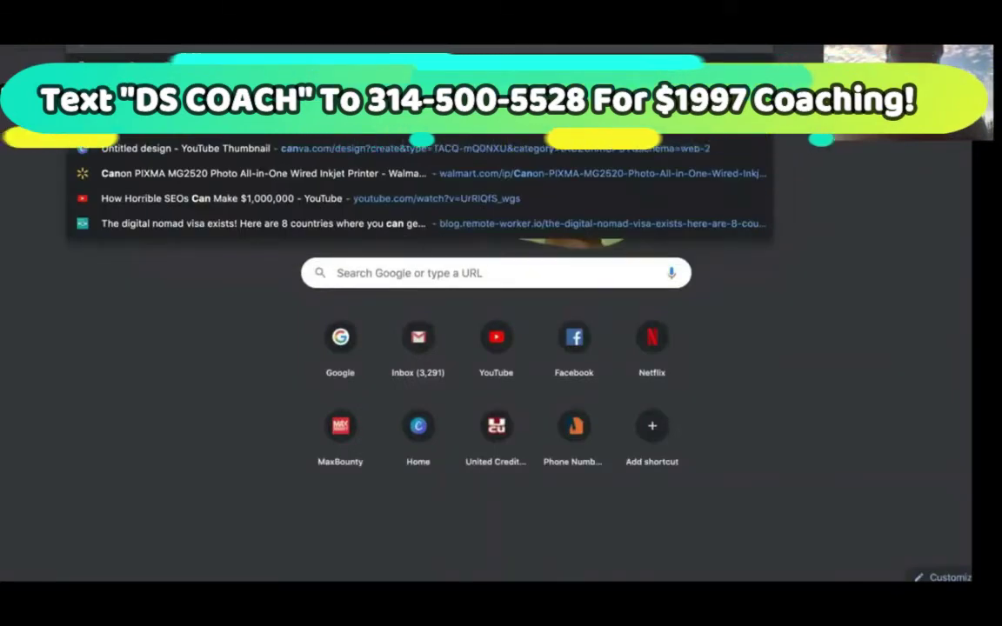
{"action": "key", "text": "Return"}
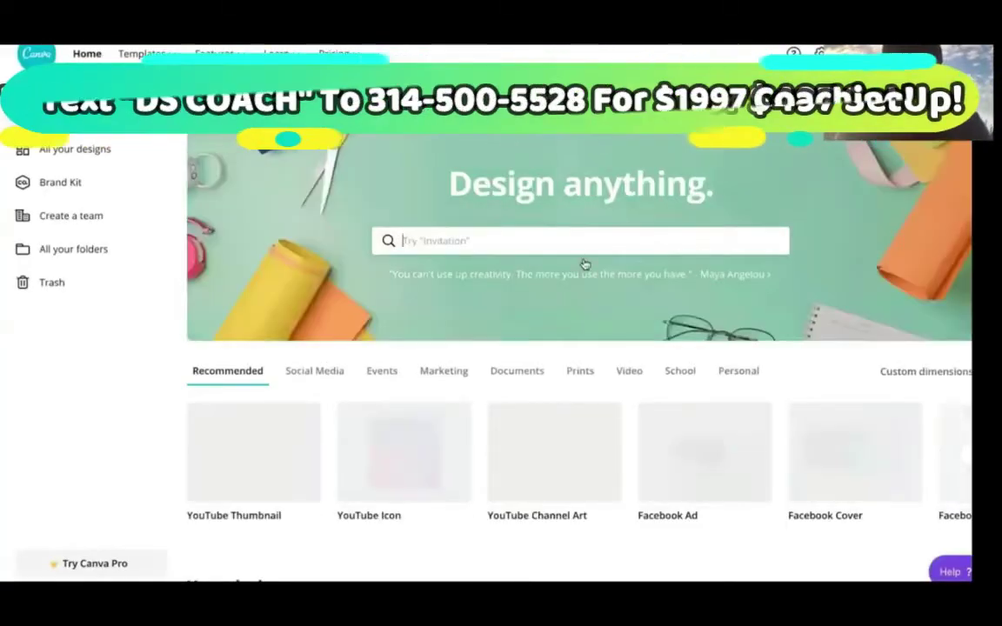
{"action": "scroll", "coordinate": [585, 264], "scroll_direction": "down", "scroll_amount": 3}
{"action": "scroll", "coordinate": [585, 264], "scroll_direction": "down", "scroll_amount": 2}
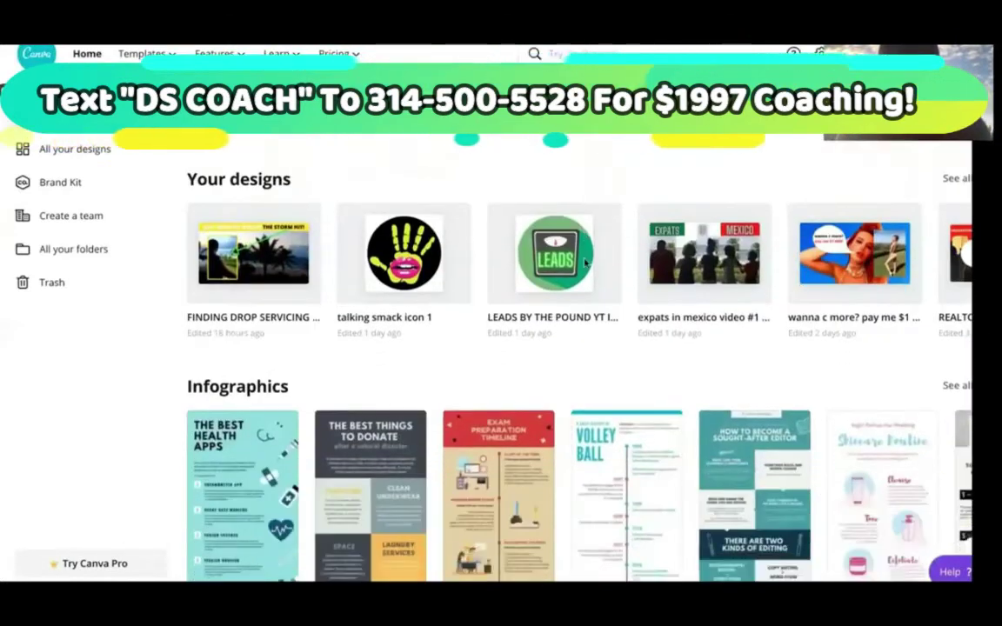
{"action": "scroll", "coordinate": [585, 253], "scroll_direction": "right", "scroll_amount": 3}
{"action": "scroll", "coordinate": [574, 196], "scroll_direction": "right", "scroll_amount": 3}
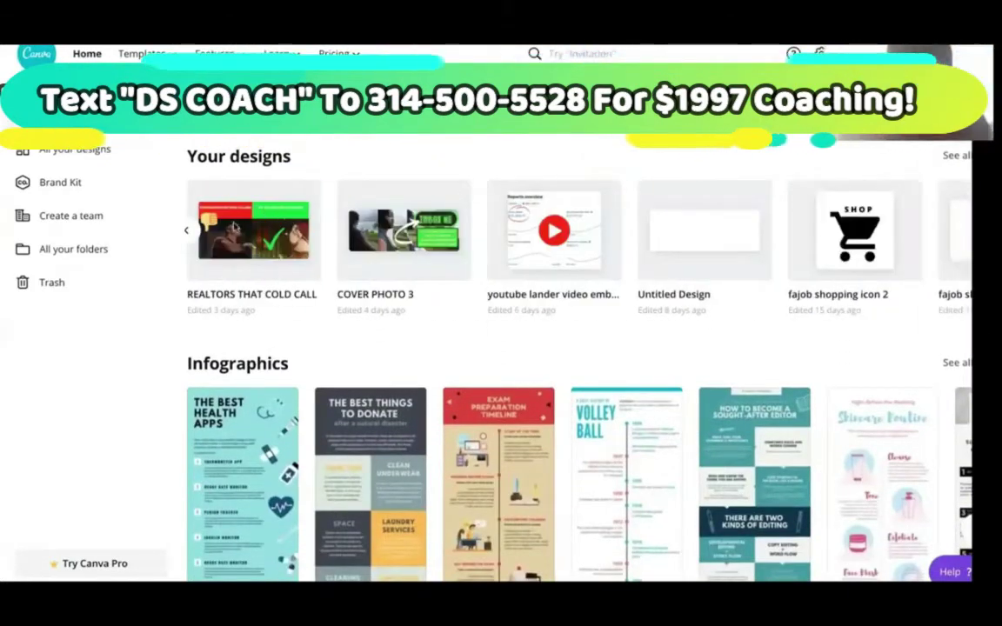